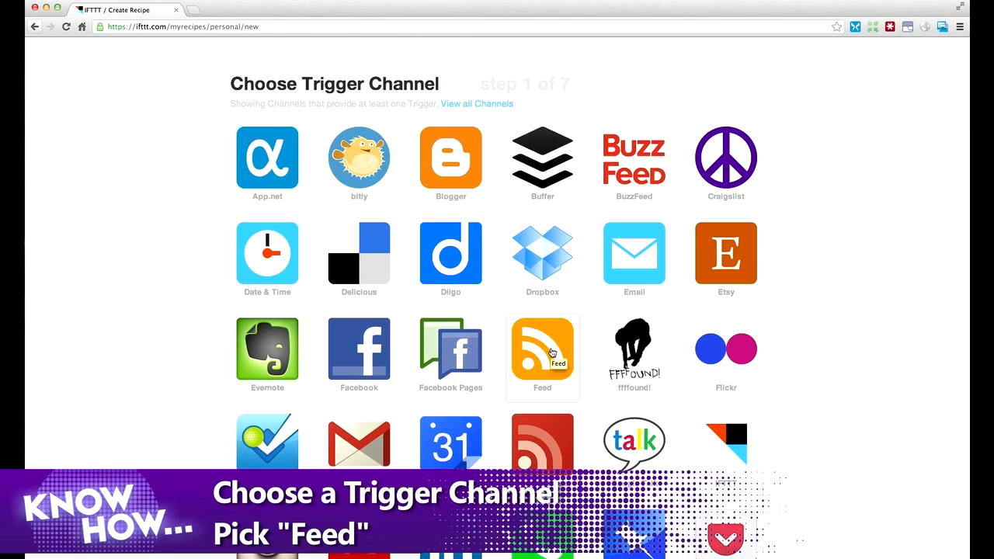
# - Choose Feed as the trigger channel and pick the New feed item trigger
pyautogui.click(551, 351)
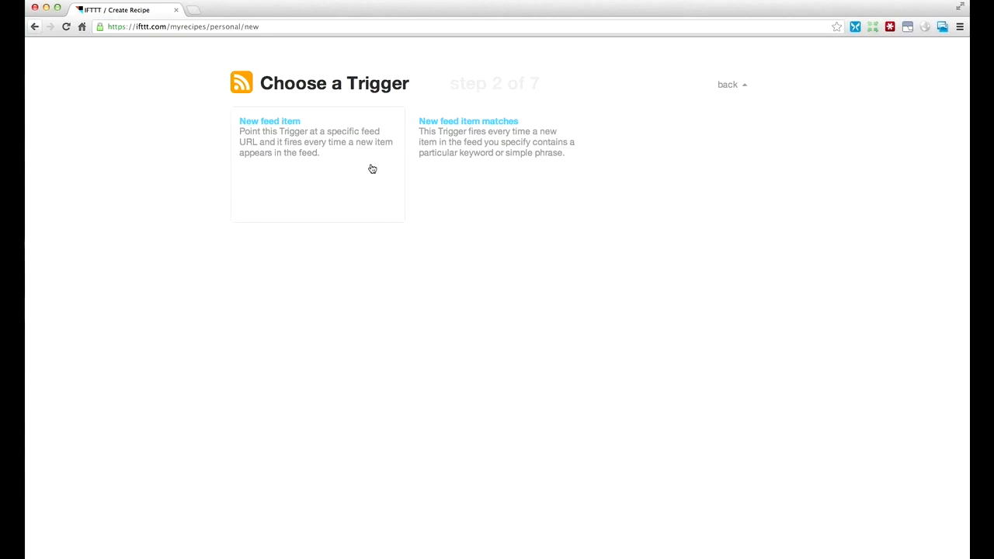
pyautogui.click(372, 169)
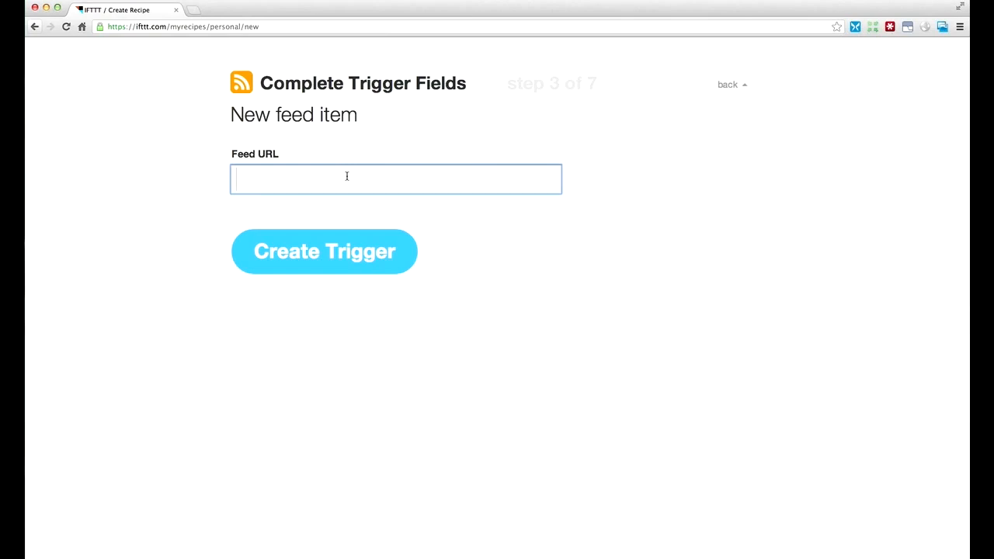
# - Switch to the browser with the TWiT site and open the large-video RSS feed from the TWiT Live Specials 146 page
pyautogui.press('super+Tab')
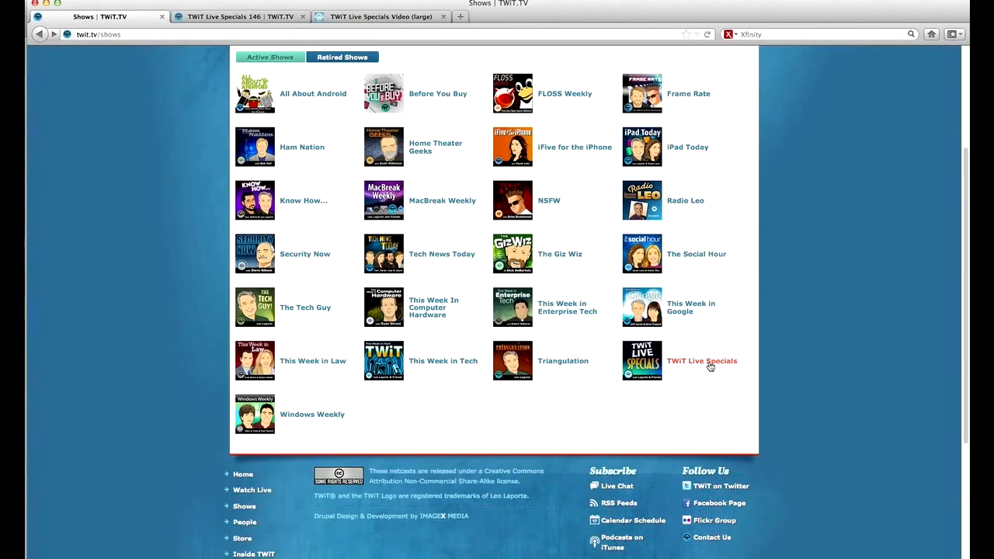
pyautogui.hotkey('ctrl', 'Tab')
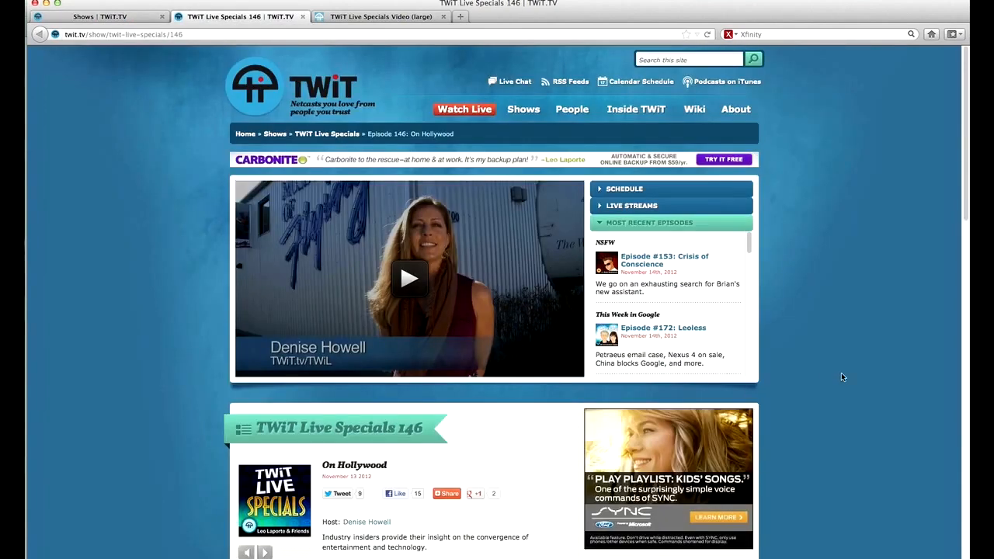
pyautogui.scroll(-4, 878, 378)
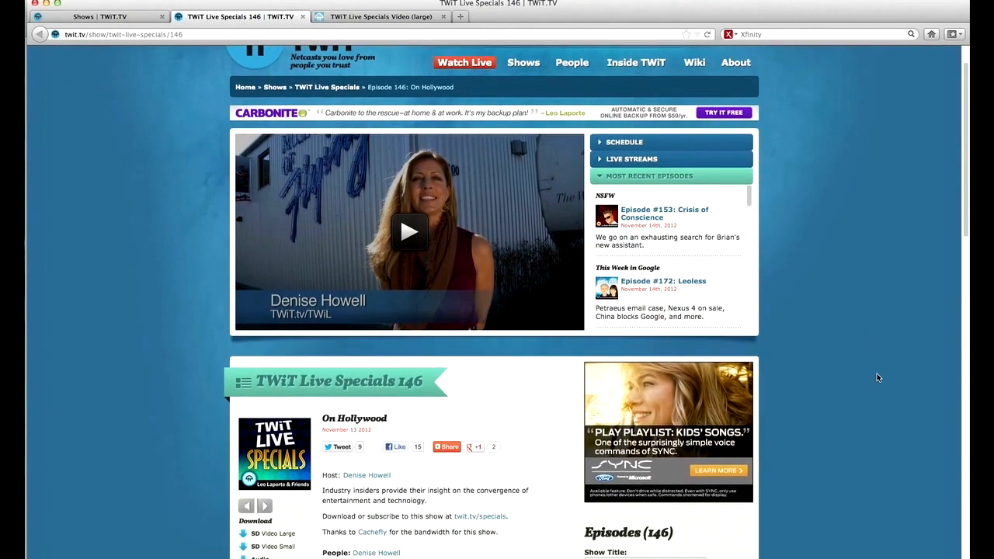
pyautogui.scroll(-4, 878, 378)
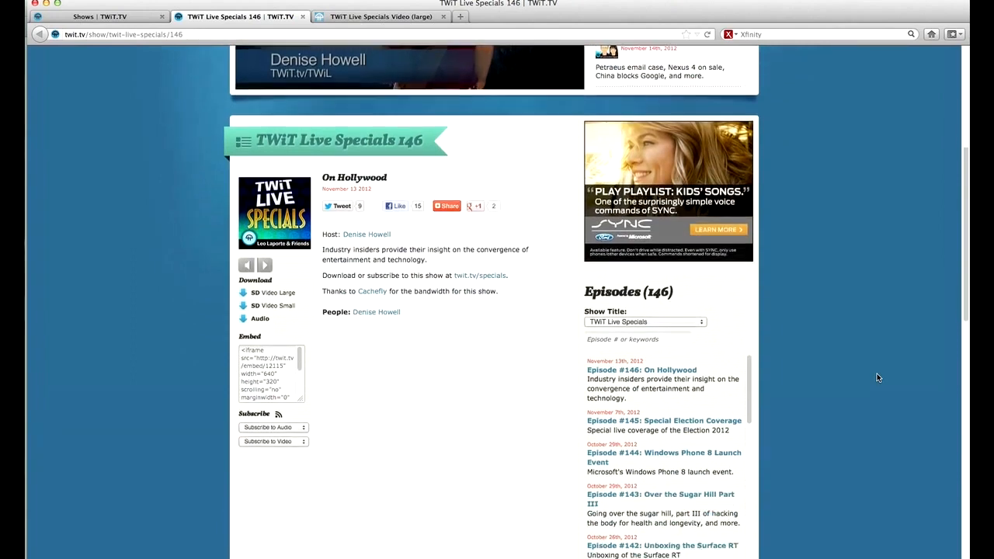
pyautogui.click(304, 407)
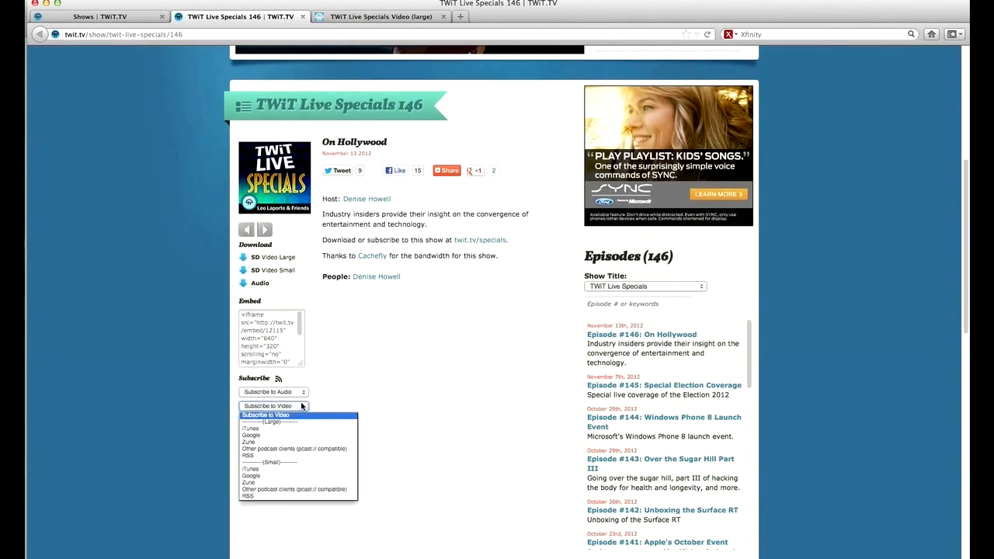
pyautogui.click(279, 456)
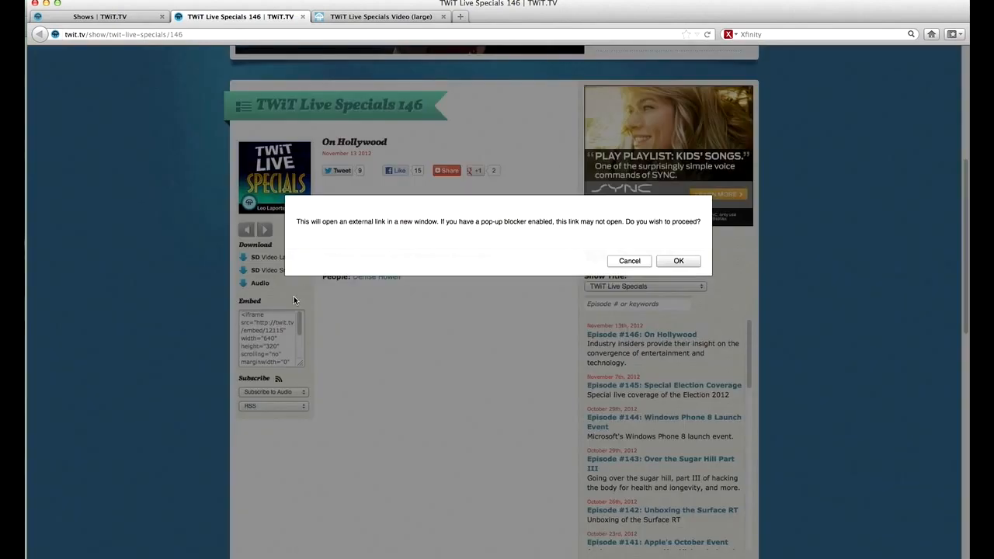
pyautogui.click(668, 262)
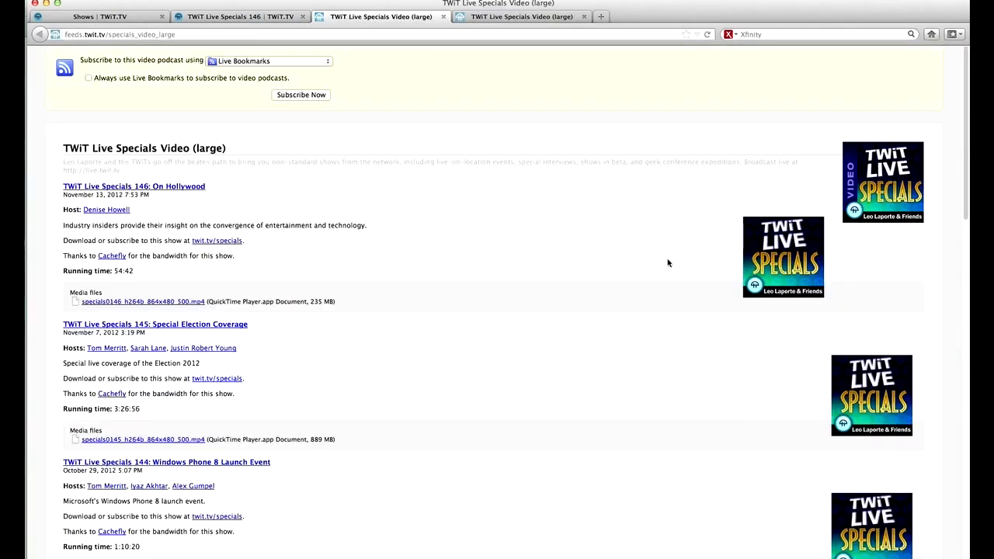
pyautogui.click(246, 35)
pyautogui.press('super+c')
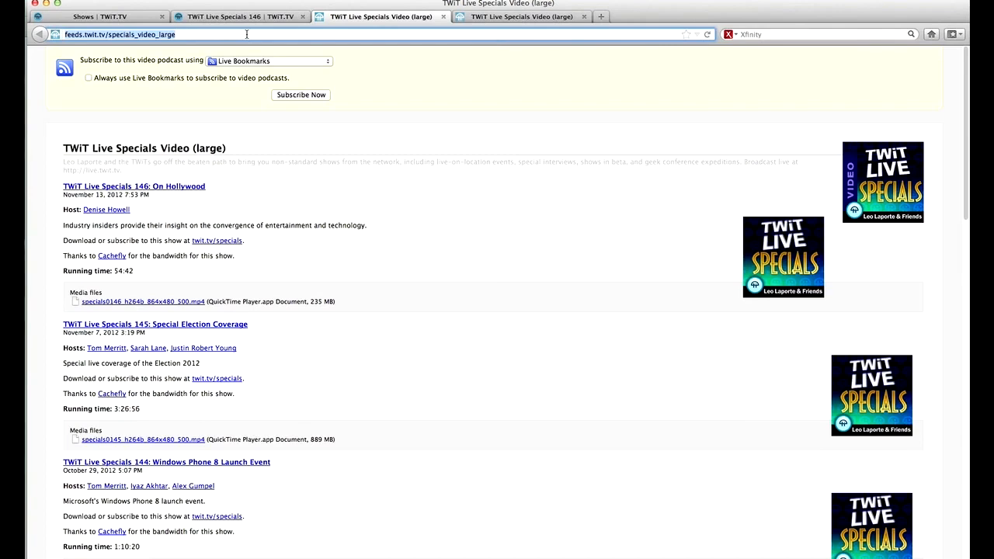
pyautogui.press('super+Tab')
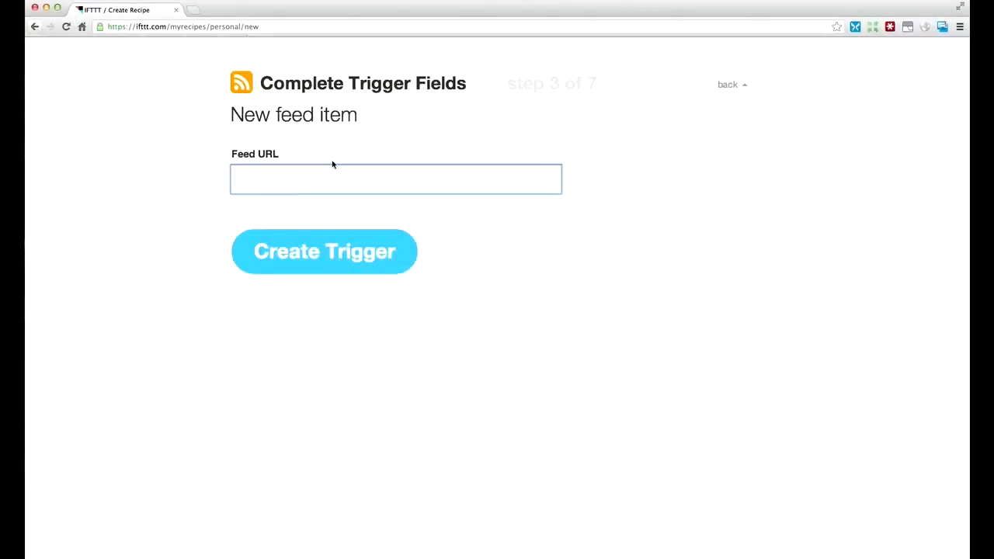
pyautogui.click(315, 191)
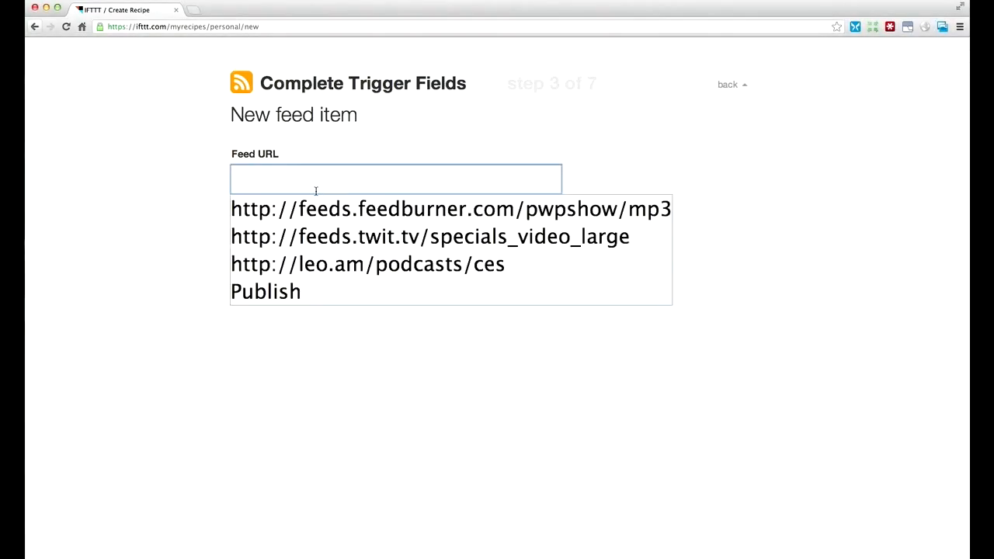
pyautogui.press('super+v')
pyautogui.press('Down')
pyautogui.click(357, 181)
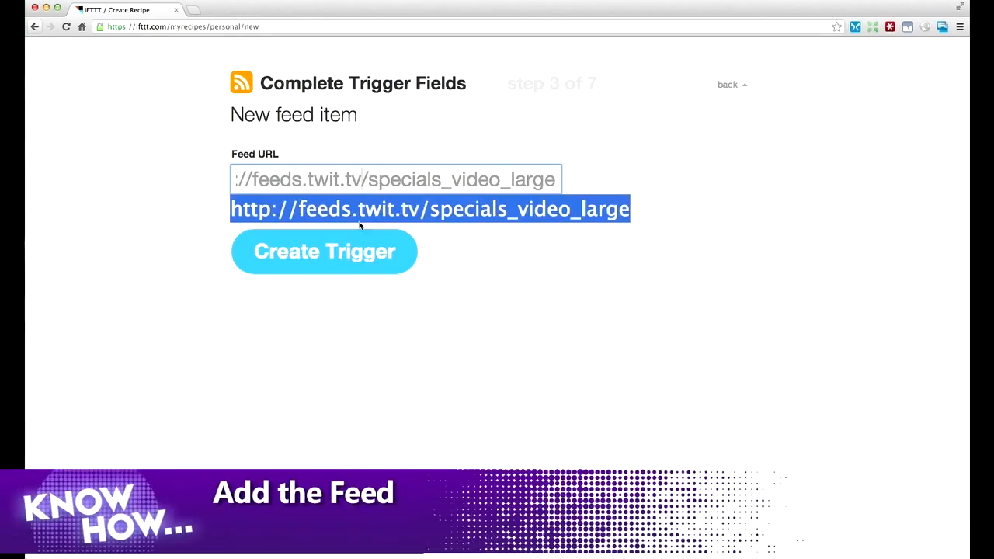
pyautogui.click(362, 216)
pyautogui.click(334, 247)
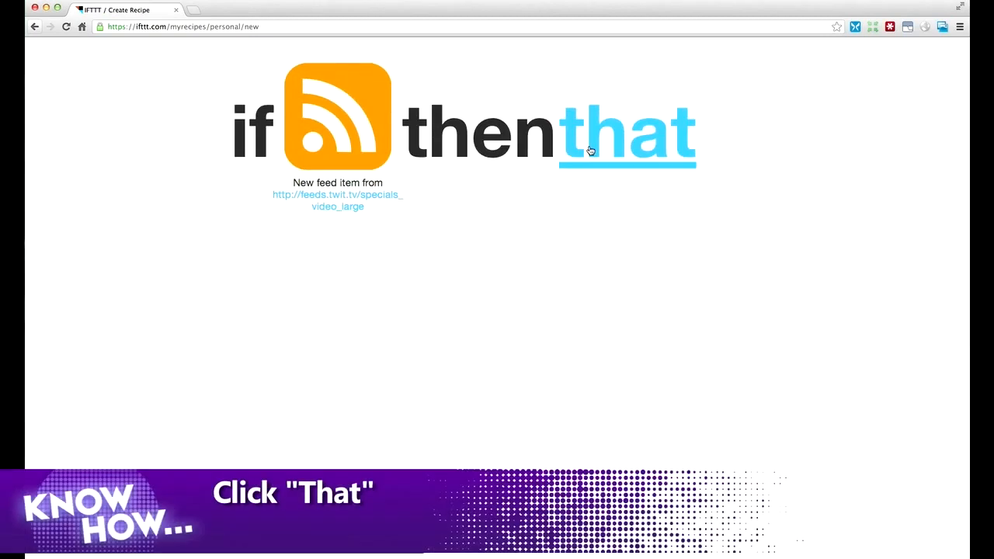
# - Choose Email as the recipe's action channel and pick the Send me an email action
pyautogui.click(590, 150)
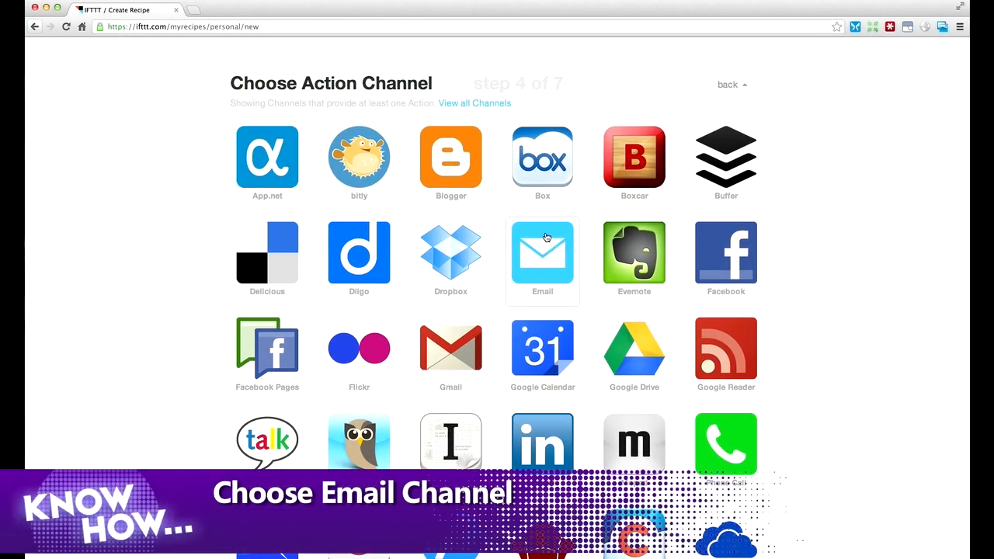
pyautogui.click(546, 237)
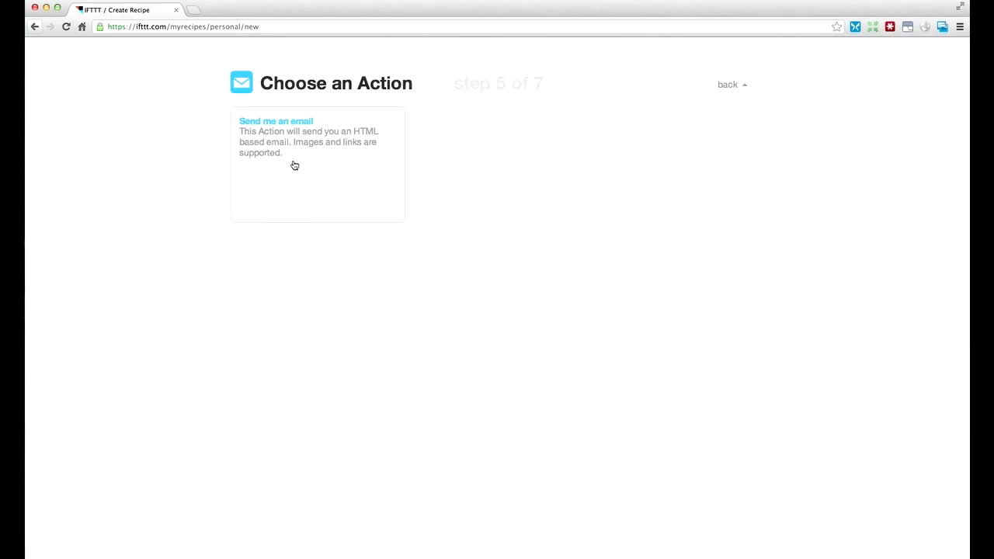
pyautogui.click(294, 165)
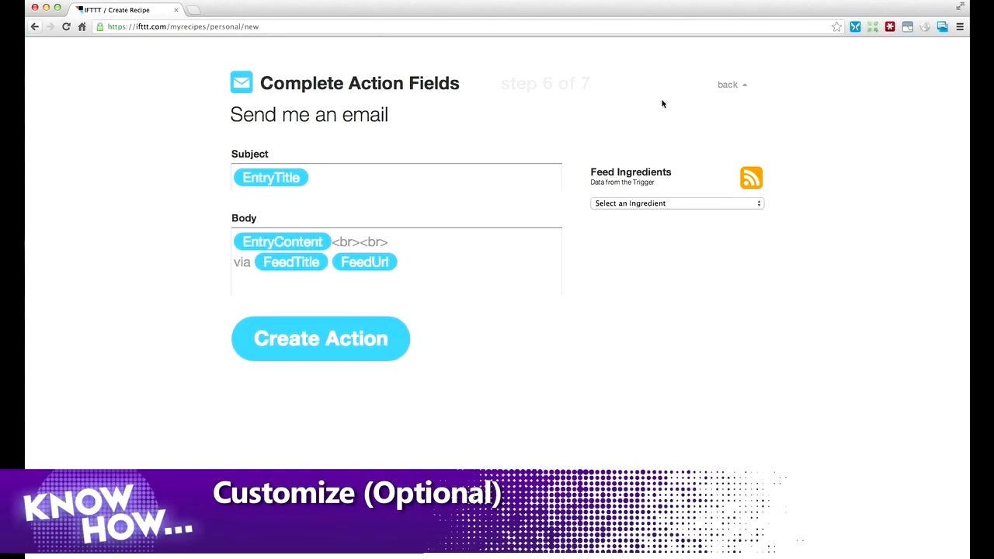
# - Add "Any Text Here" after the entry title in the email subject and delete that text again
pyautogui.click(531, 180)
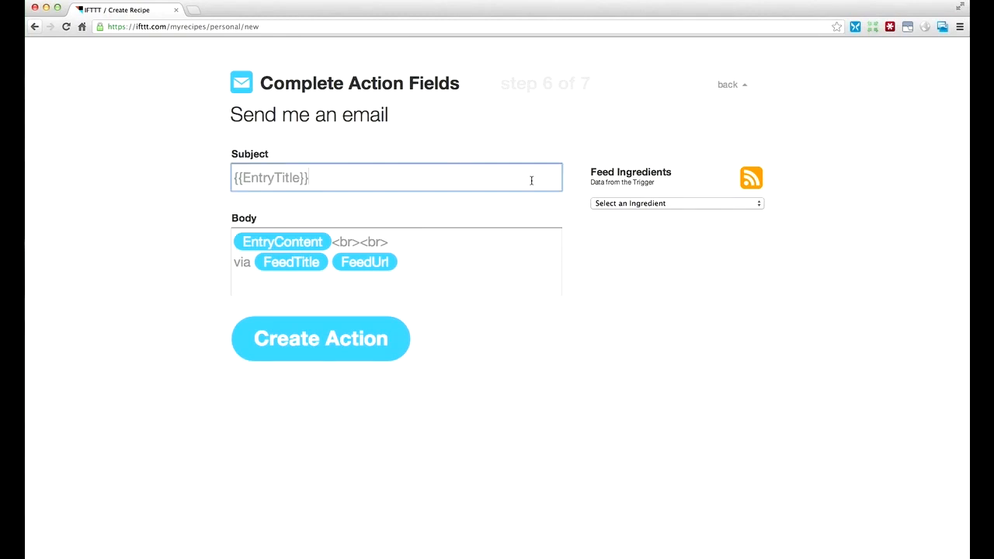
pyautogui.write('Any Text Here')
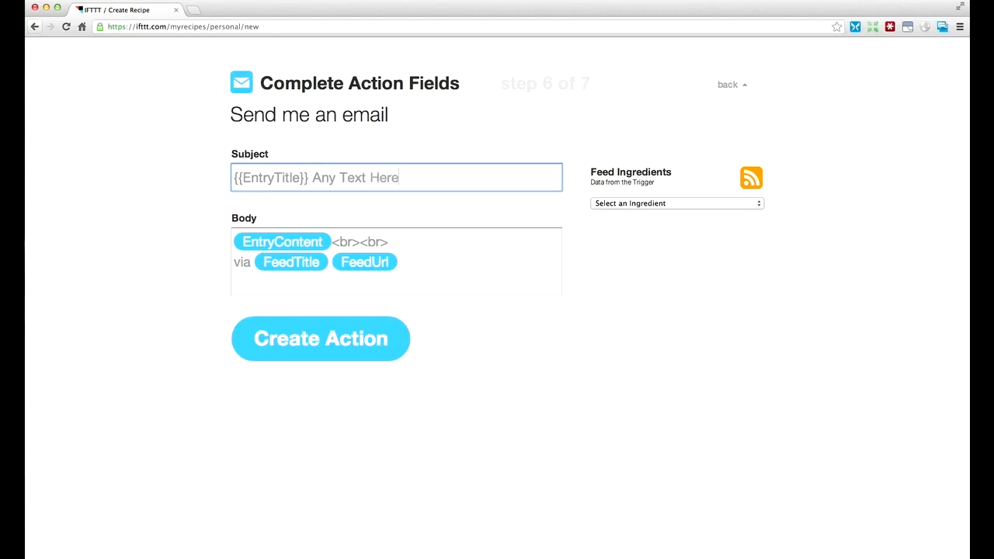
pyautogui.press('BackSpace')
pyautogui.press('BackSpace')
pyautogui.press('BackSpace')
pyautogui.press('BackSpace')
pyautogui.press('BackSpace')
pyautogui.press('BackSpace')
pyautogui.press('BackSpace')
pyautogui.press('BackSpace')
pyautogui.press('BackSpace')
pyautogui.press('BackSpace')
pyautogui.press('BackSpace')
pyautogui.press('BackSpace')
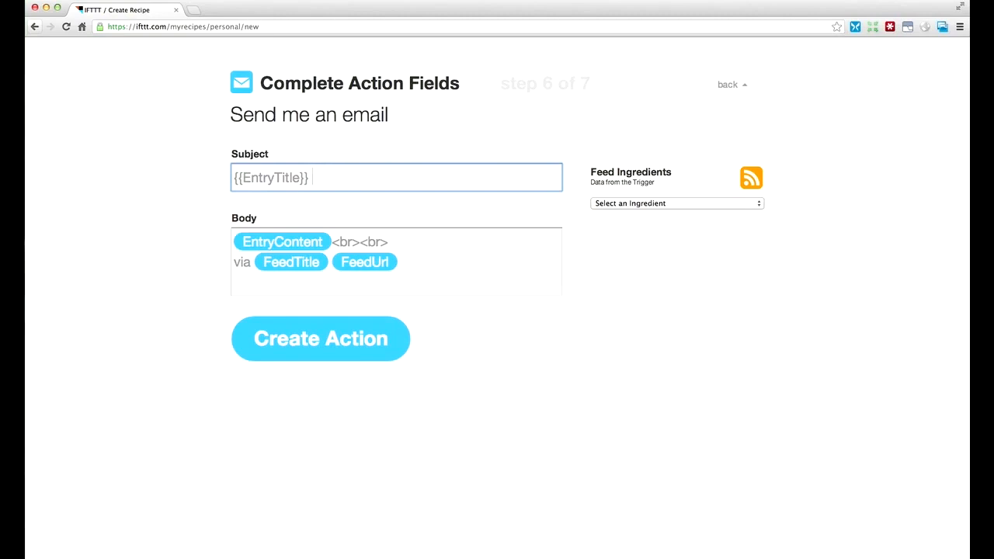
# - Insert the Entry Author ingredient into the email subject and remove it again
pyautogui.click(664, 204)
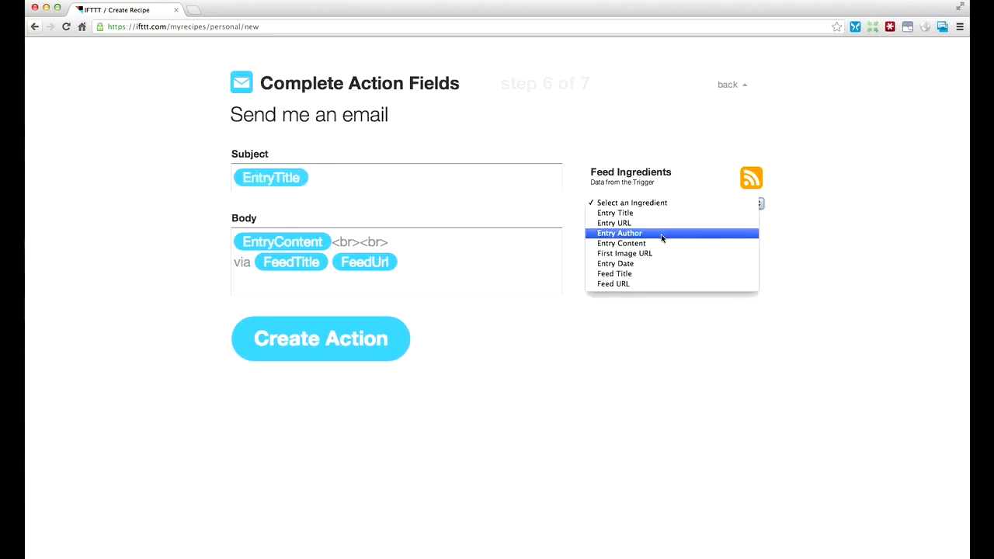
pyautogui.click(662, 234)
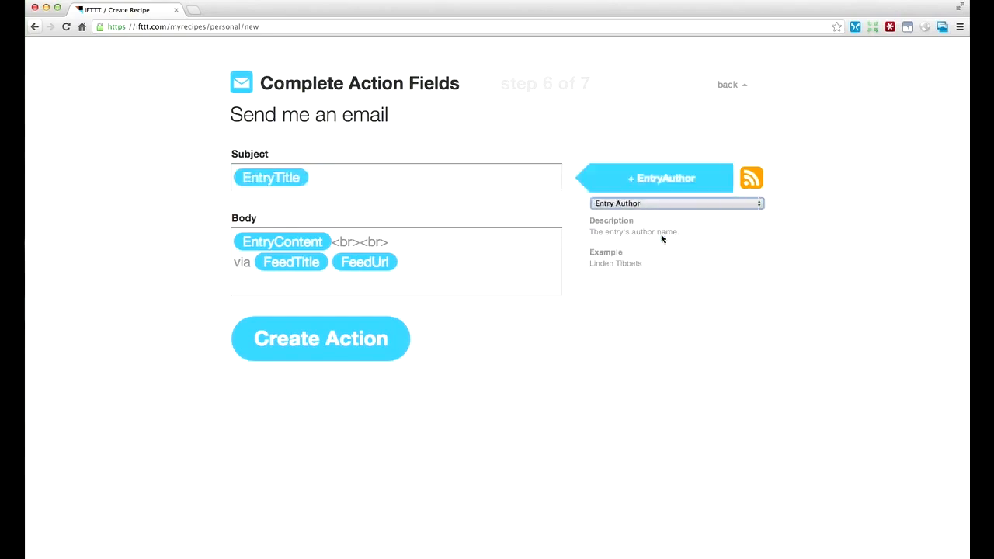
pyautogui.click(662, 178)
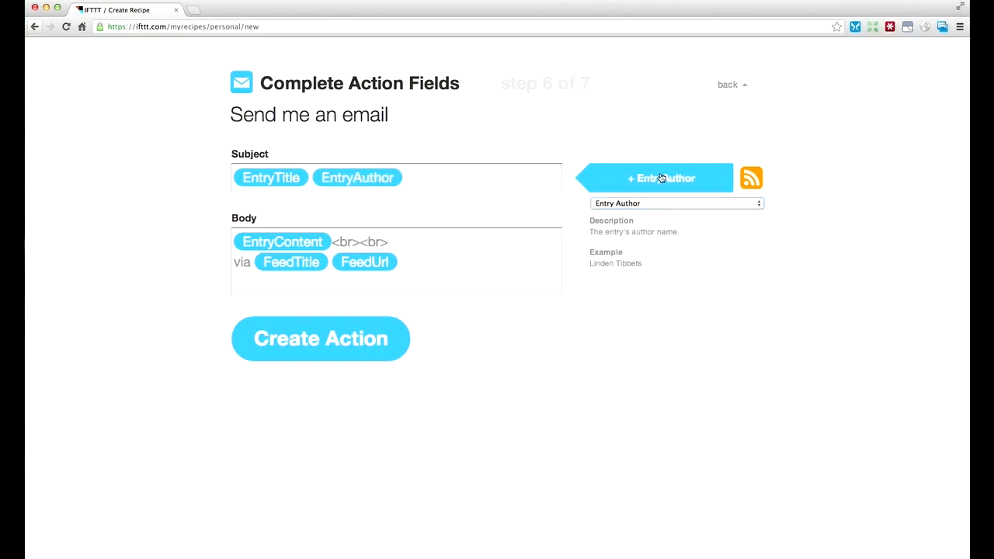
pyautogui.click(525, 179)
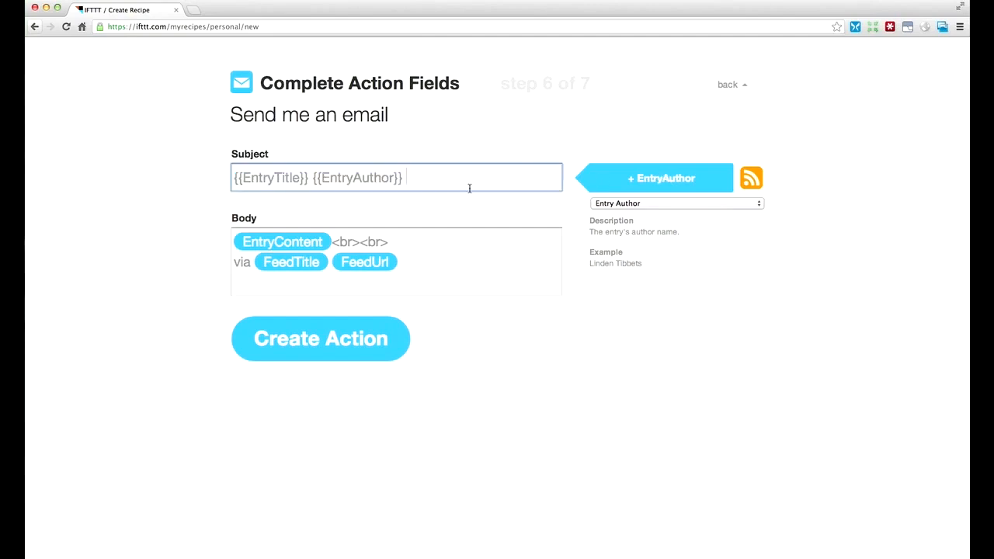
pyautogui.moveTo(405, 179); pyautogui.dragTo(311, 181)
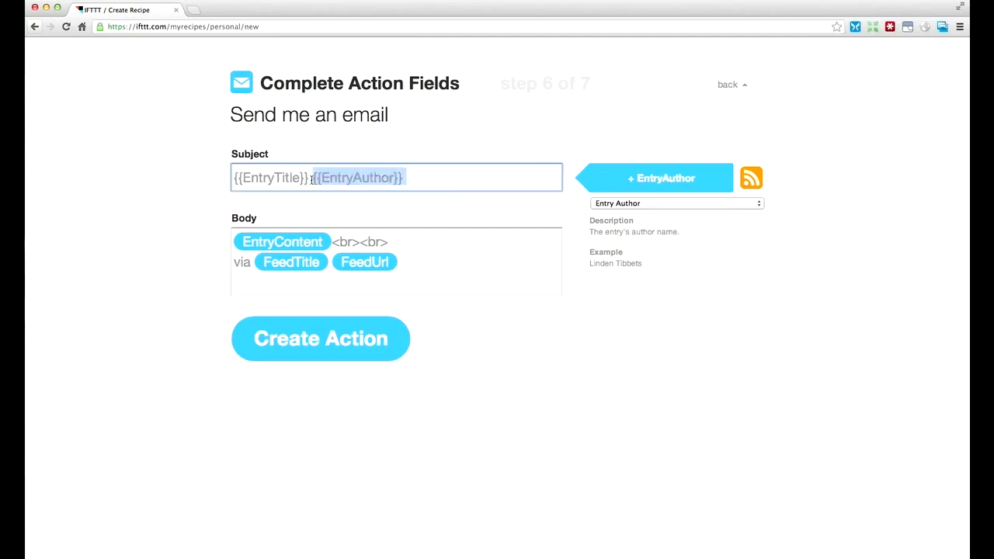
pyautogui.press('BackSpace')
# - Create the email action with its default body
pyautogui.click(508, 255)
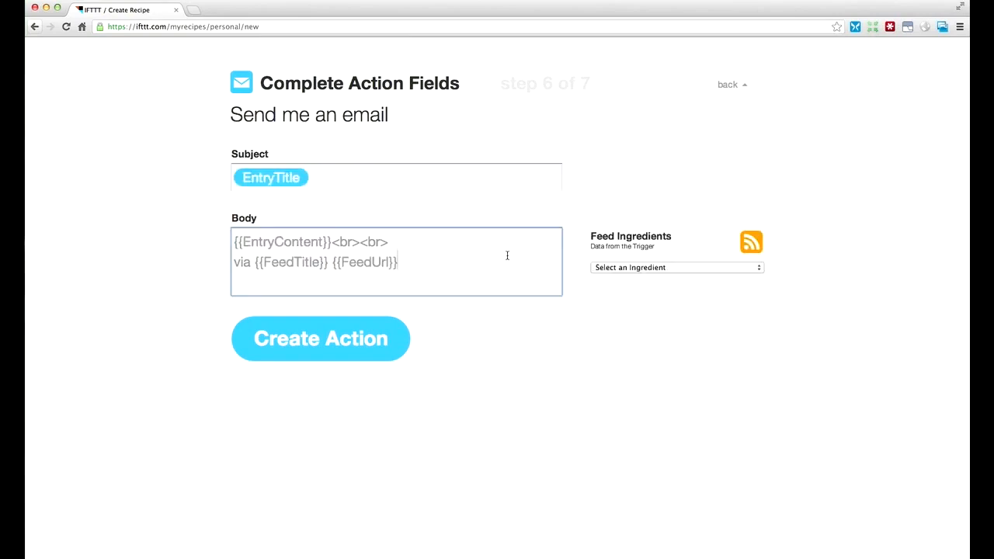
pyautogui.click(356, 344)
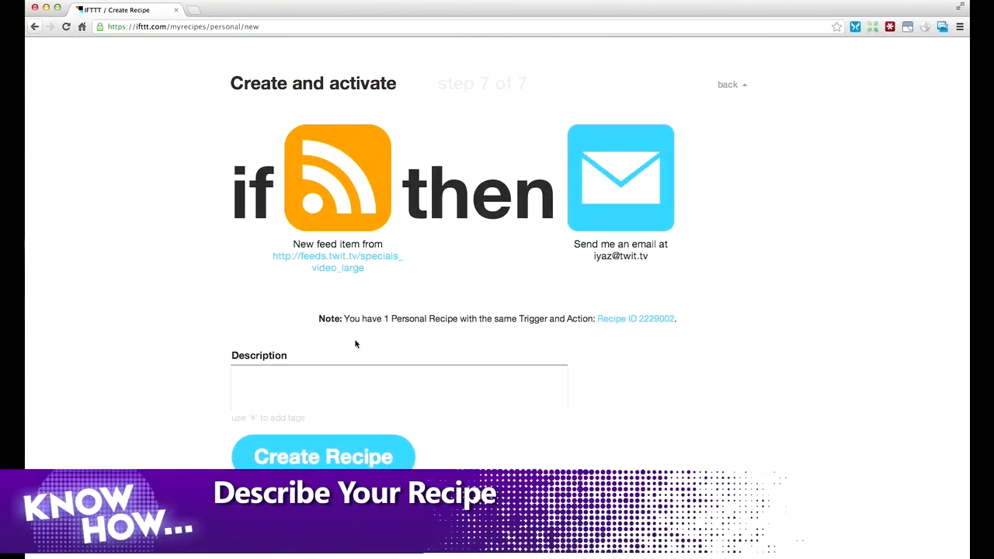
# - Describe the recipe as "TWiT Live Specials Notification IFTTT" and create it
pyautogui.click(348, 383)
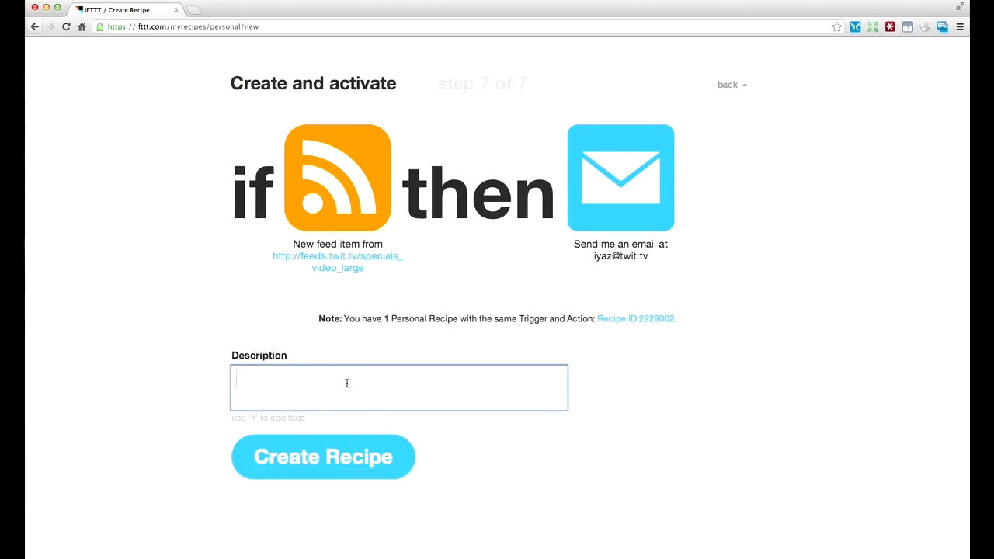
pyautogui.write('TWiT Live Specials Notification IFTTT')
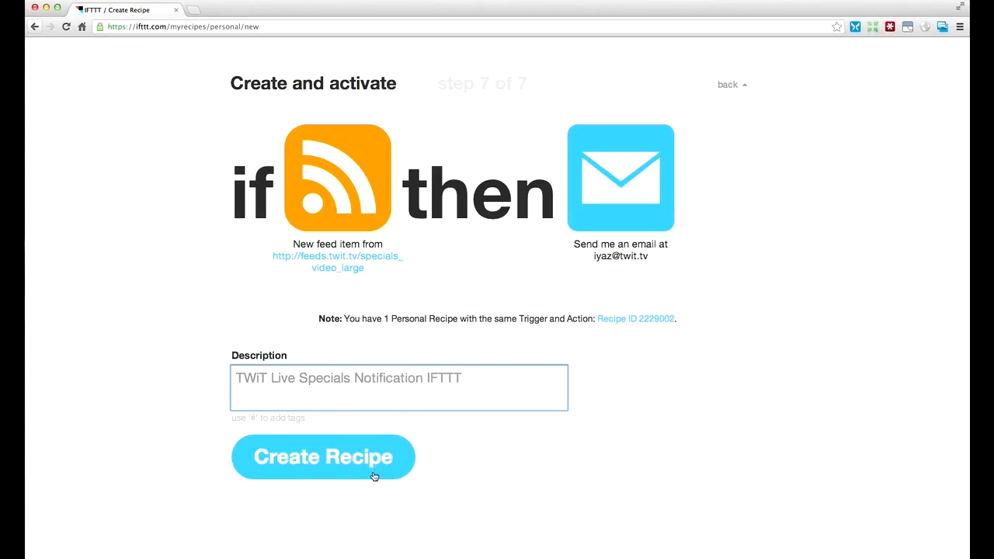
pyautogui.click(298, 470)
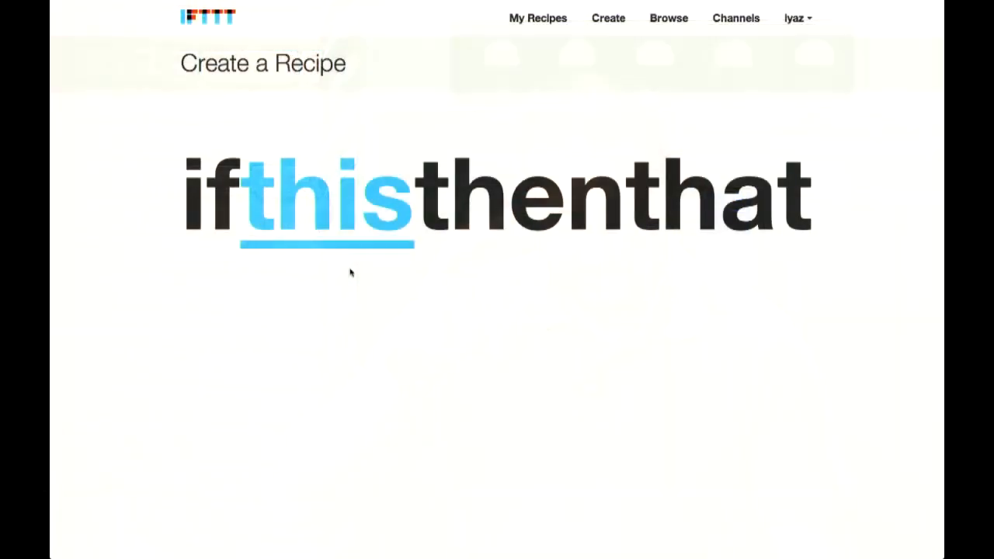
# - Define the new recipe's trigger with the Foursquare channel, using Any new check-in
pyautogui.click(347, 215)
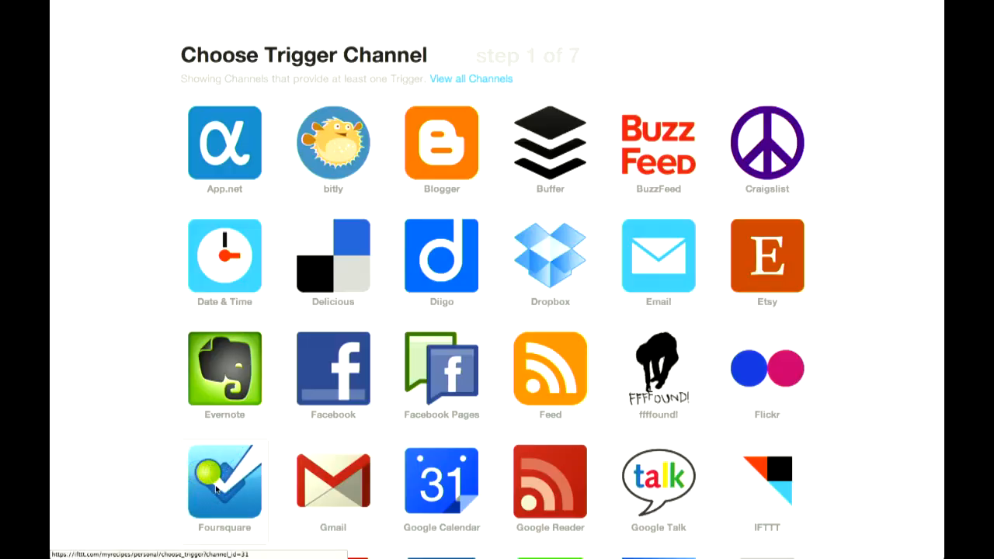
pyautogui.click(247, 486)
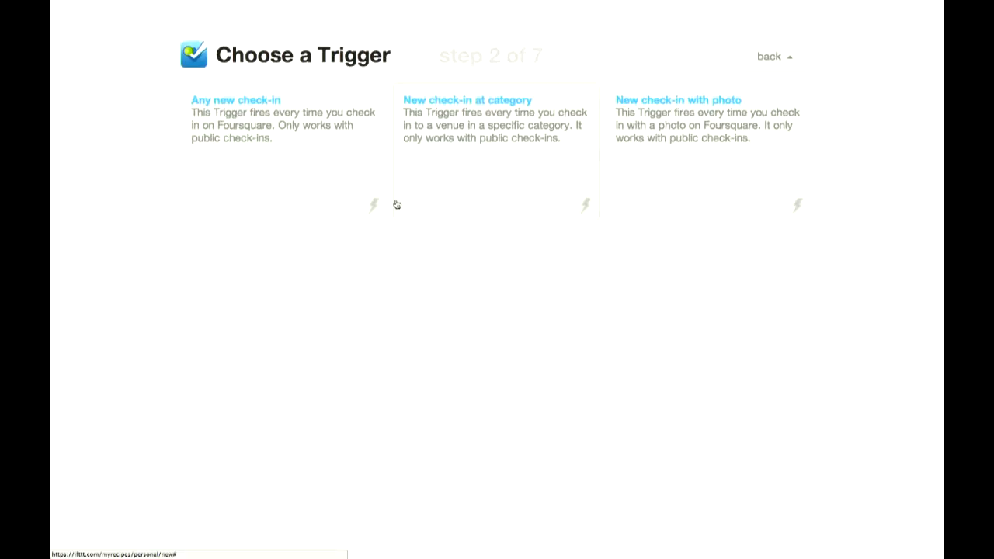
pyautogui.click(312, 161)
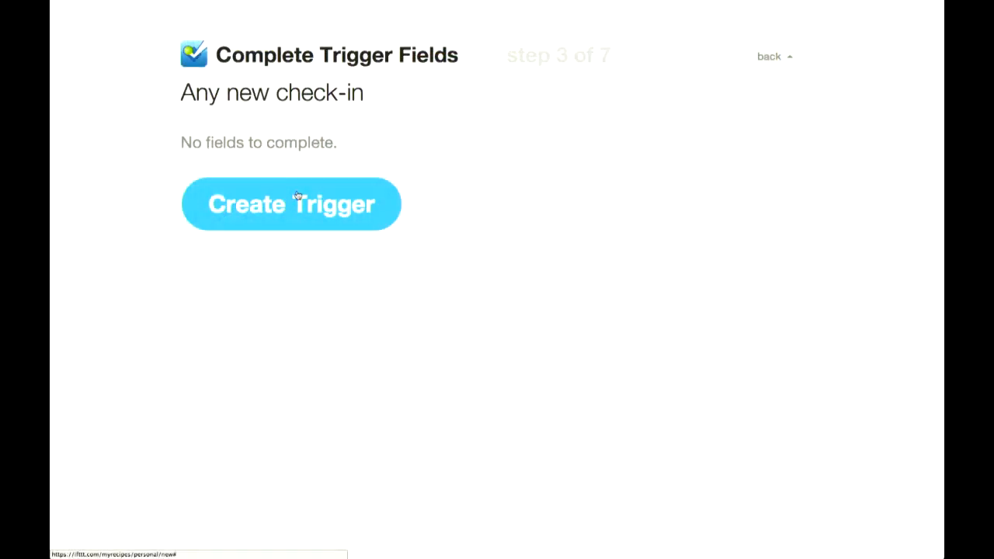
pyautogui.click(296, 195)
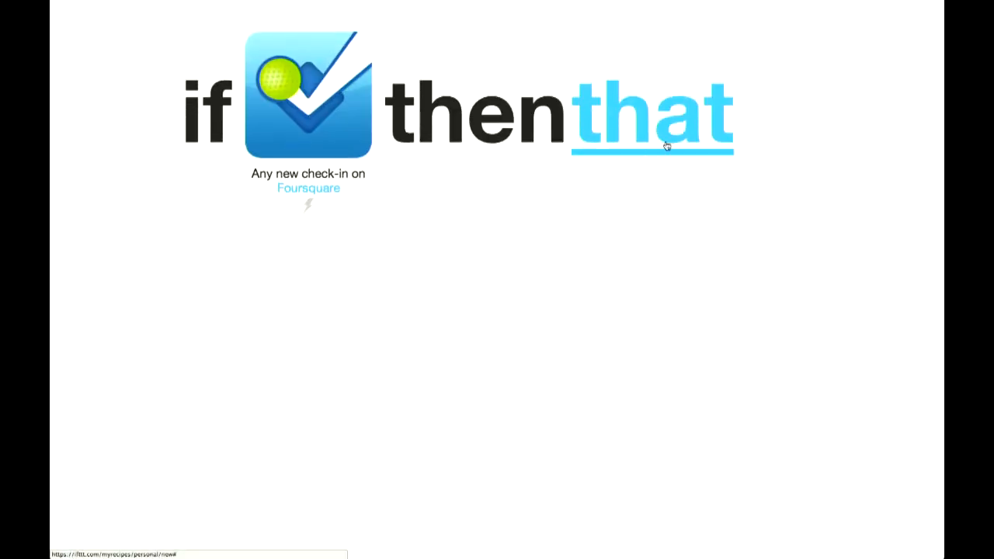
# - Set the recipe's action to the Google Calendar channel's Quick add event
pyautogui.click(666, 146)
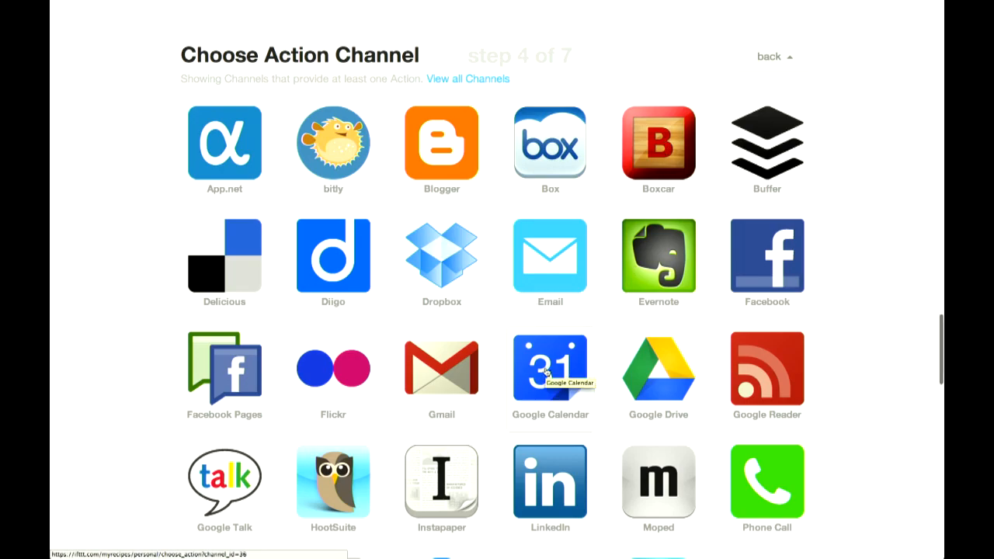
pyautogui.scroll(-1, 546, 371)
pyautogui.scroll(-4, 546, 371)
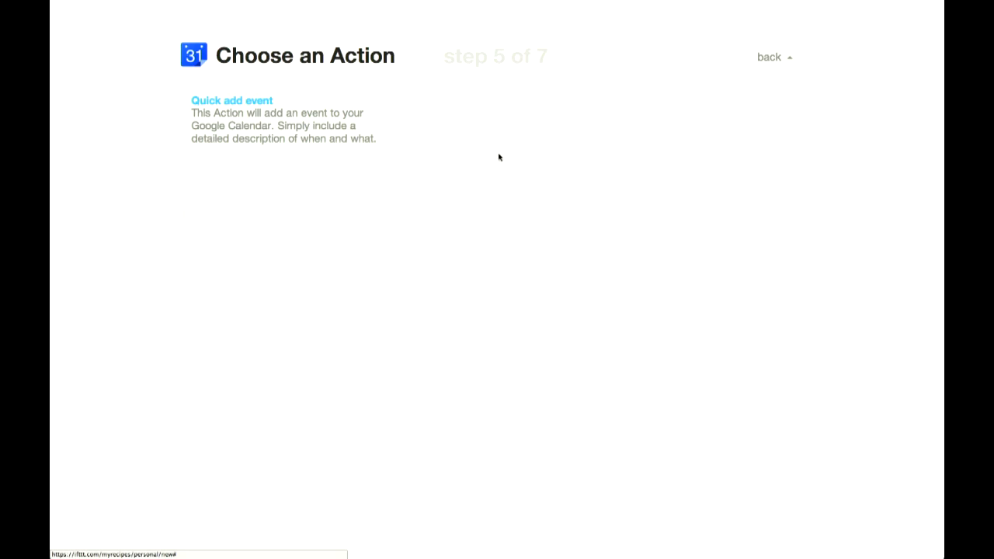
pyautogui.click(217, 152)
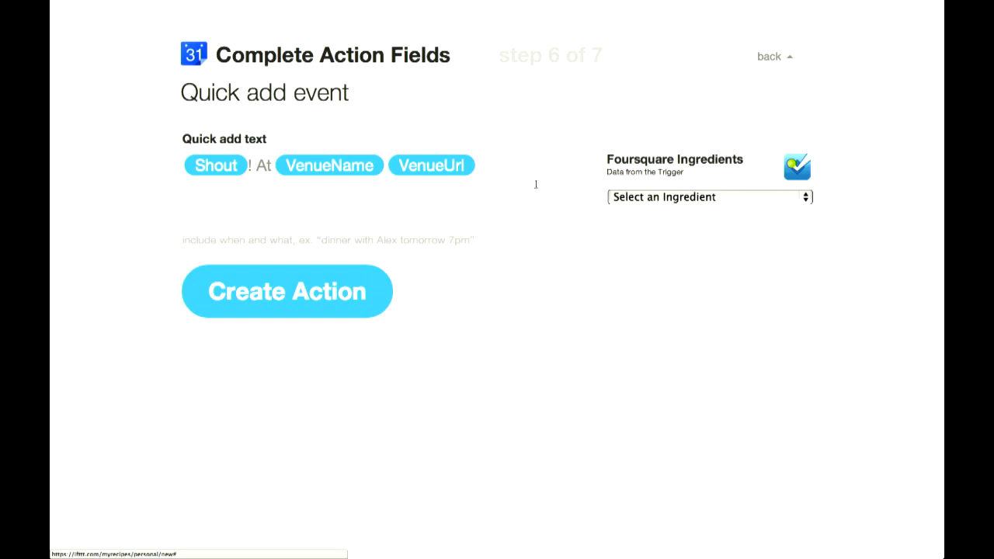
# - Append "You were here." to the quick add text after the VenueUrl ingredient and create the action
pyautogui.click(533, 170)
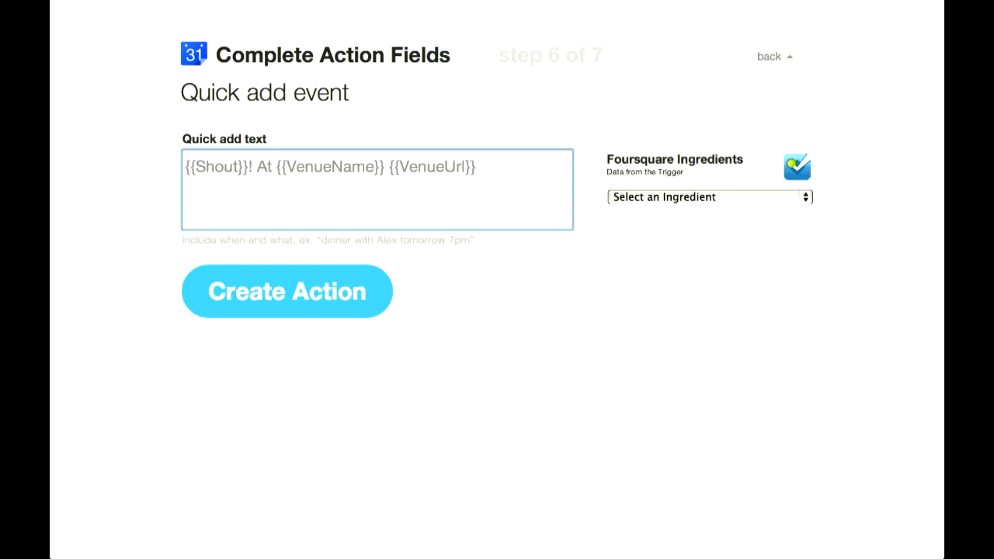
pyautogui.write('You were here.')
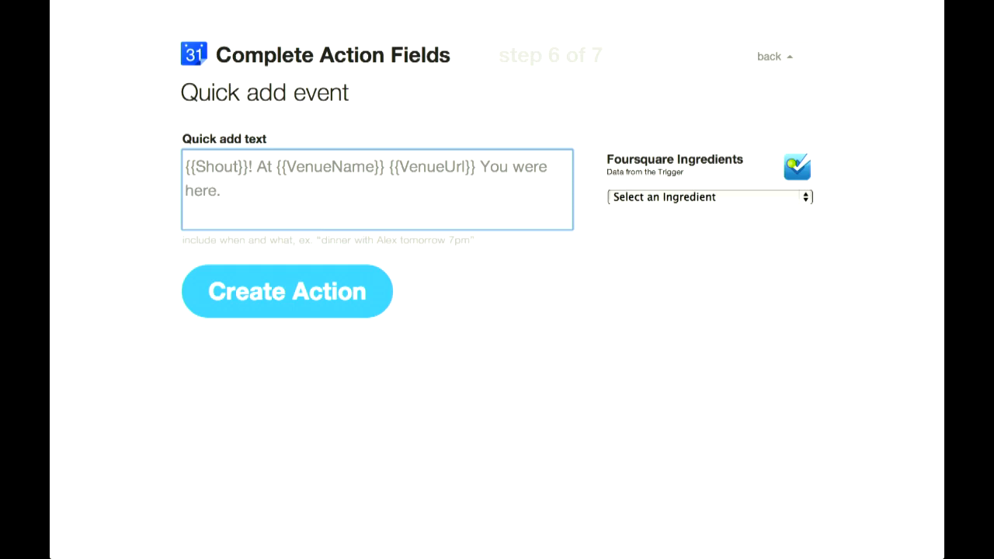
pyautogui.click(264, 290)
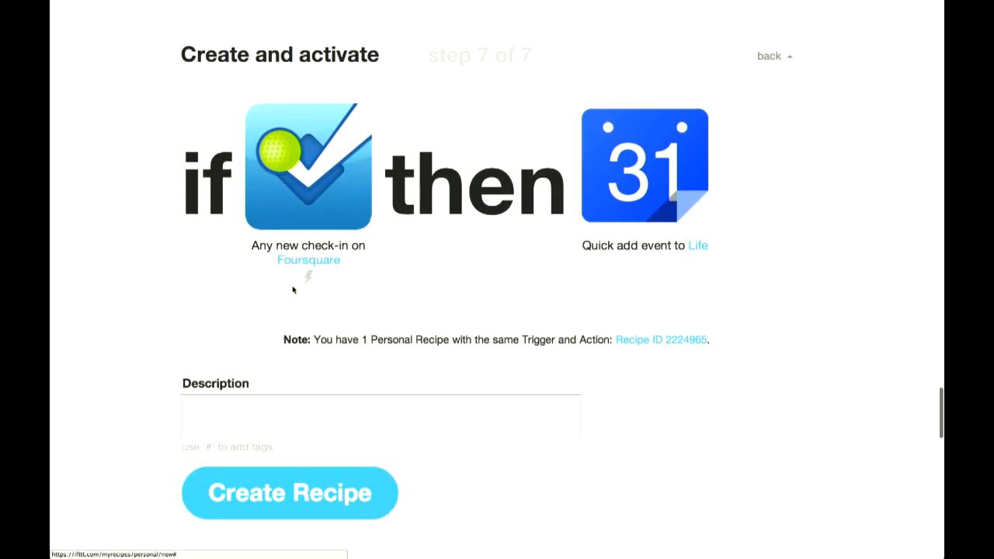
# - Describe the recipe as "Foursquare on GCal" and create it
pyautogui.click(355, 413)
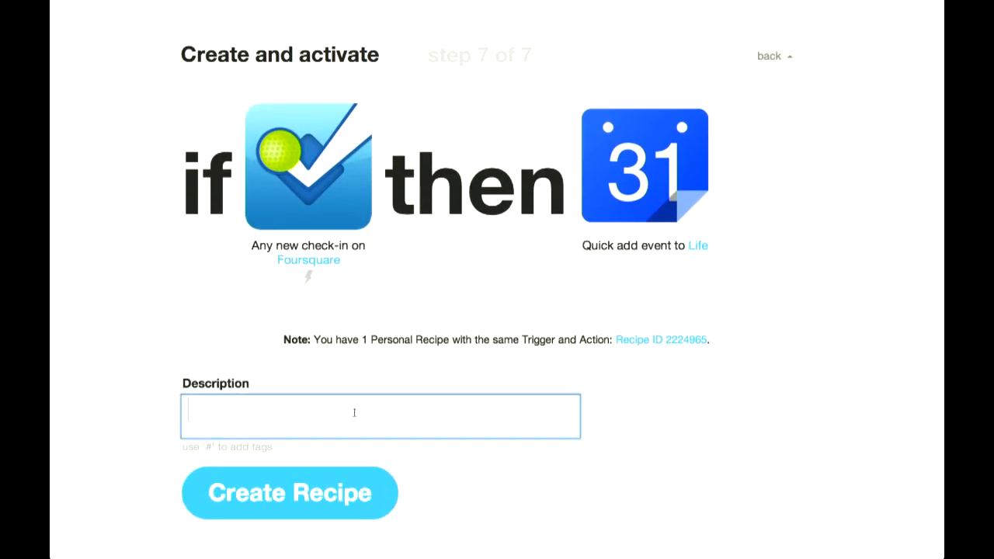
pyautogui.write('Foursquare')
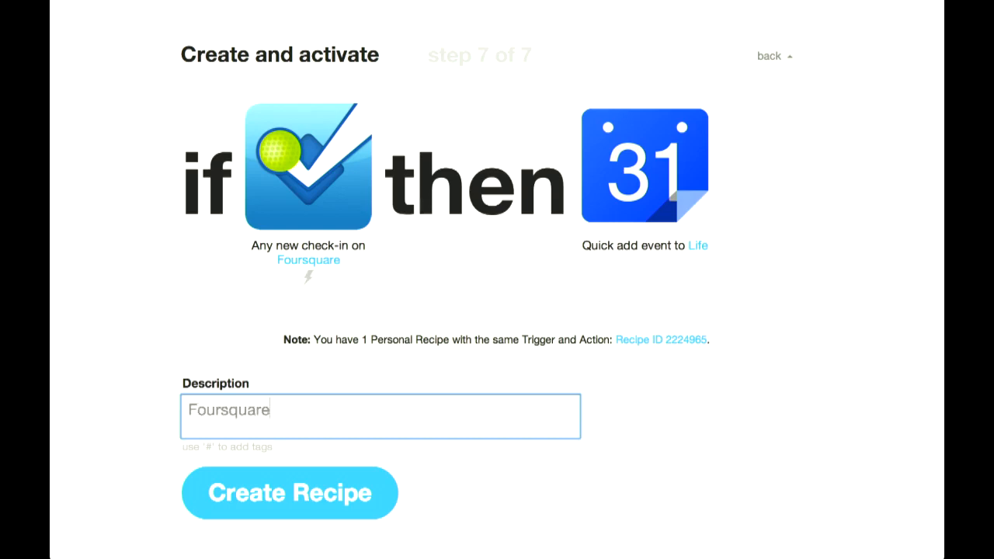
pyautogui.write(' on GCal')
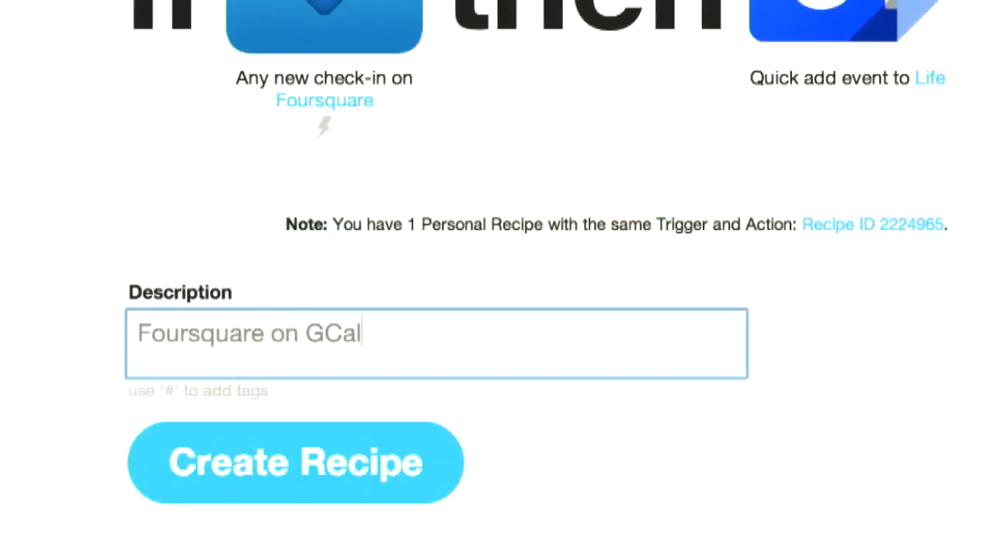
pyautogui.click(346, 460)
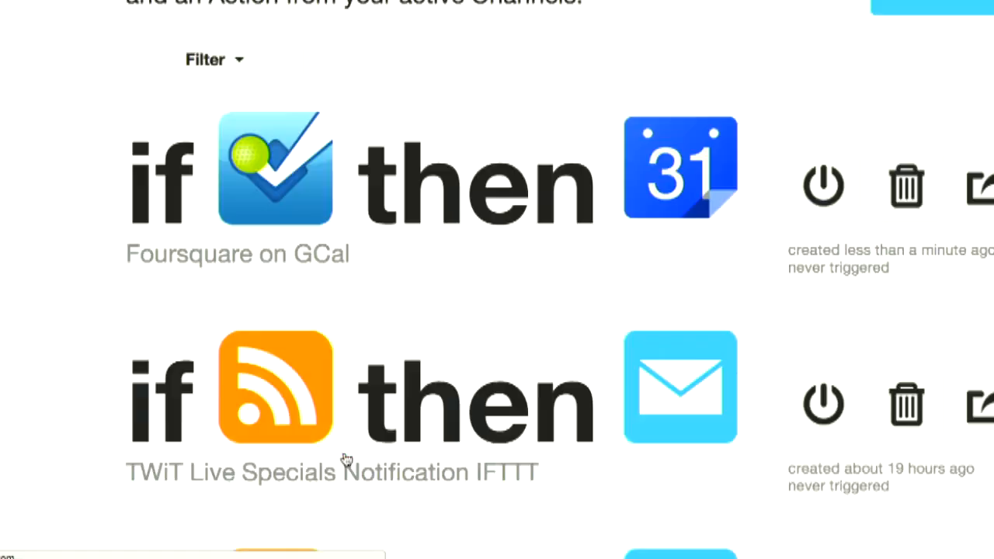
# - Look through the list of personal recipes, checking their channels, descriptions and trigger histories
pyautogui.scroll(-5, 482, 296)
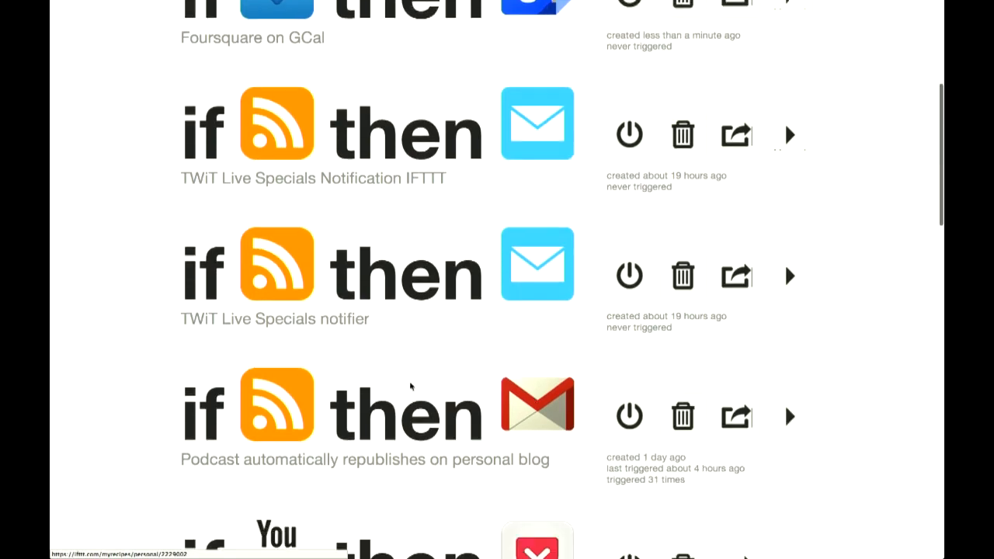
pyautogui.scroll(-5, 411, 386)
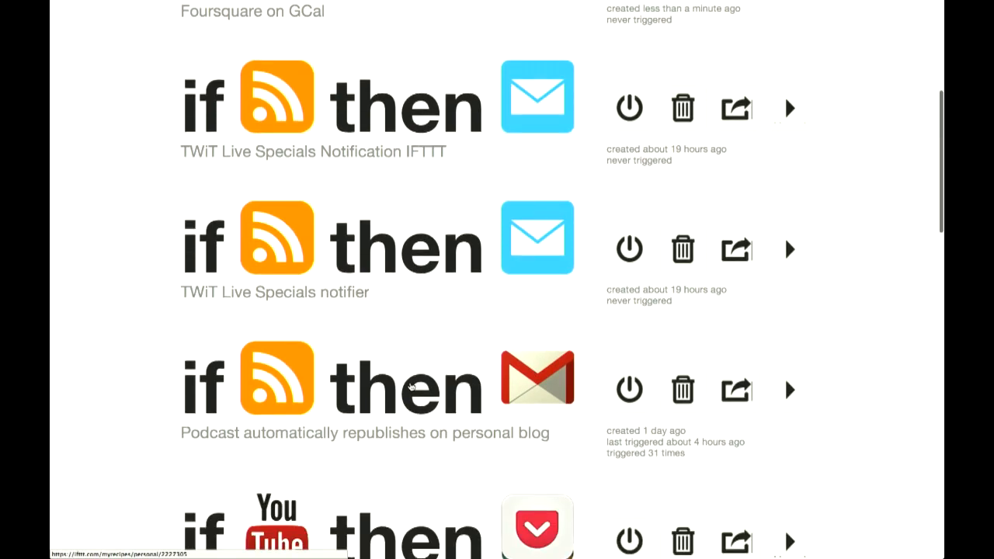
pyautogui.scroll(-1, 411, 386)
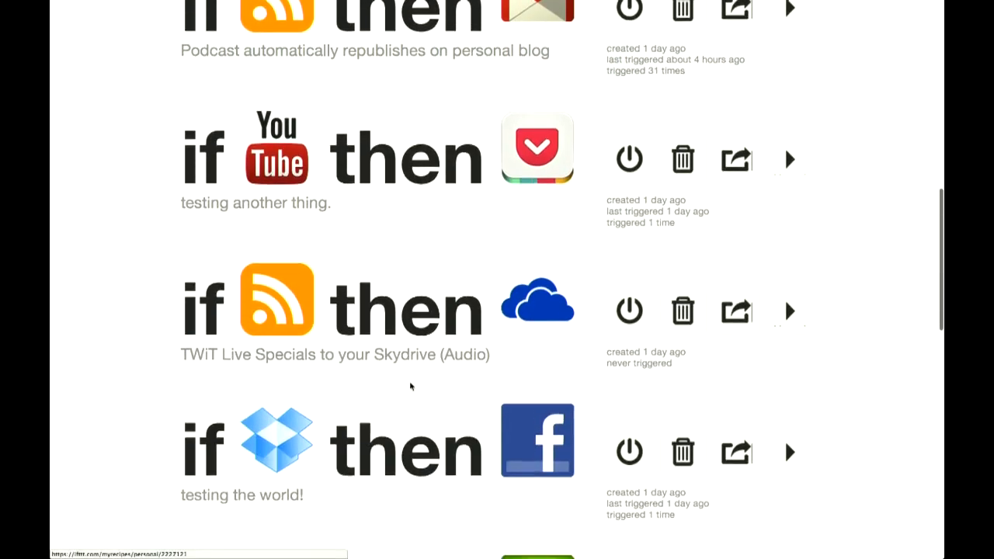
pyautogui.scroll(10, 410, 386)
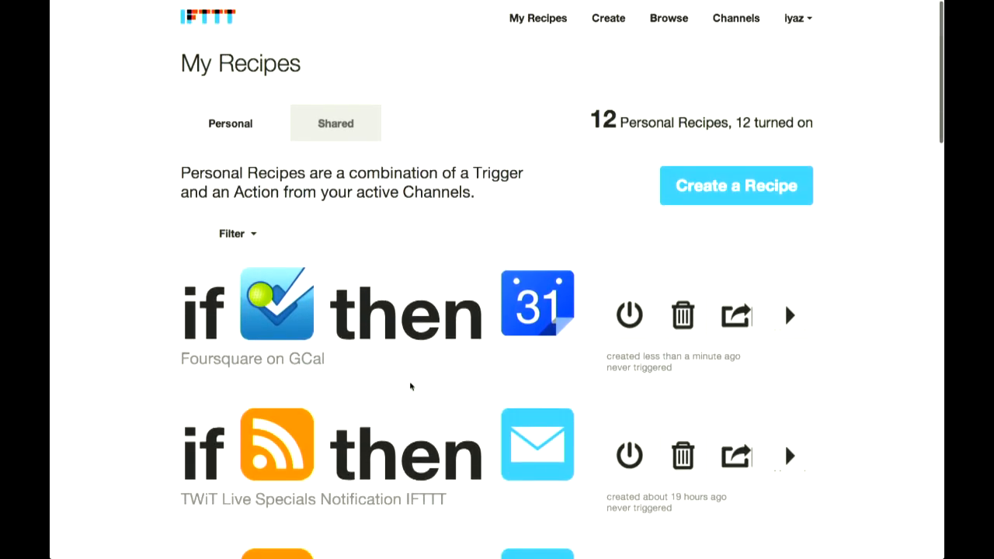
pyautogui.scroll(-2, 411, 386)
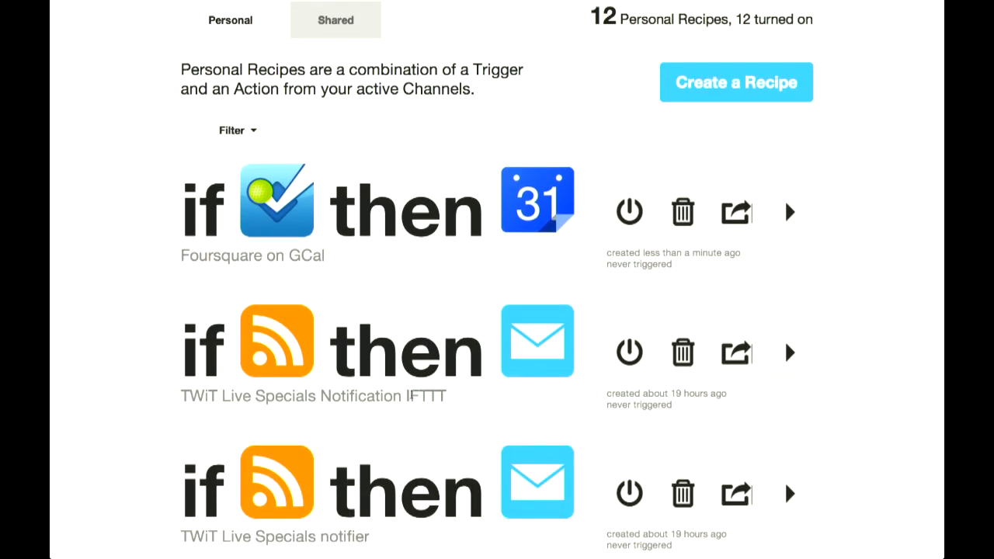
pyautogui.scroll(-2, 411, 396)
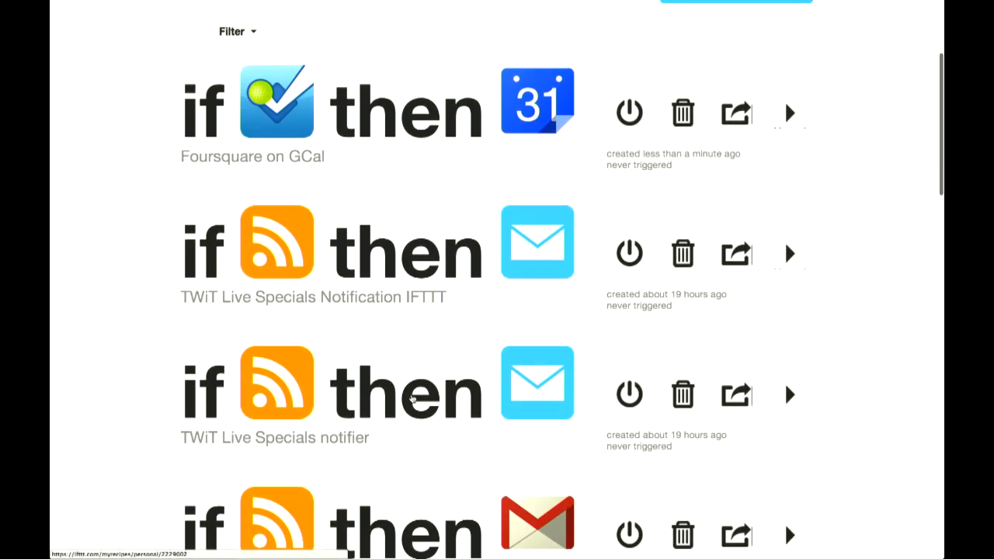
pyautogui.scroll(-7, 412, 398)
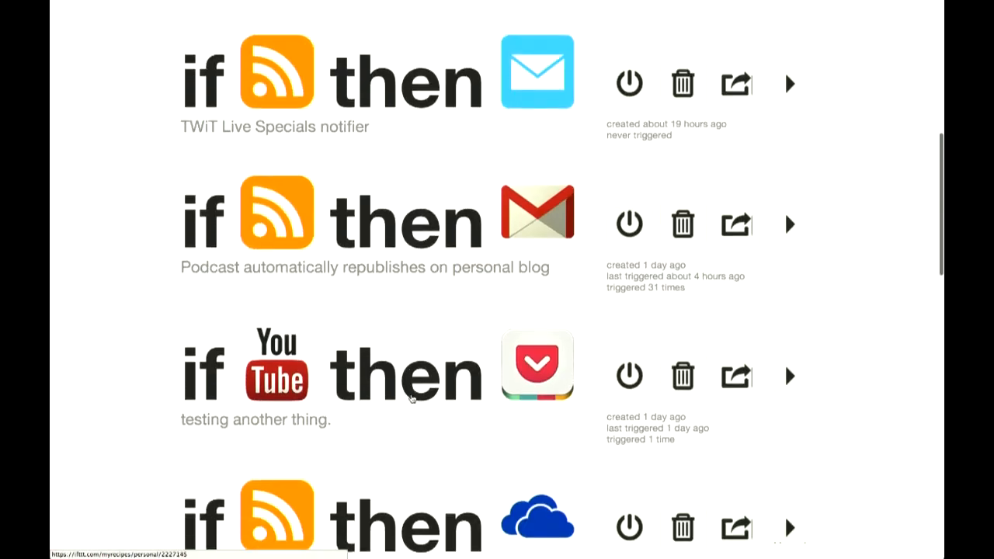
pyautogui.scroll(-1, 450, 420)
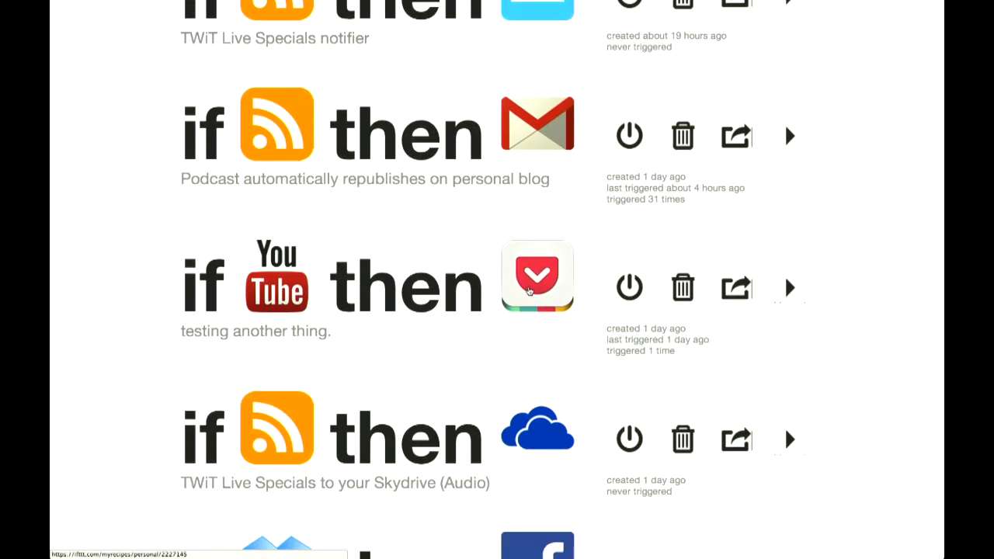
pyautogui.scroll(-5, 614, 344)
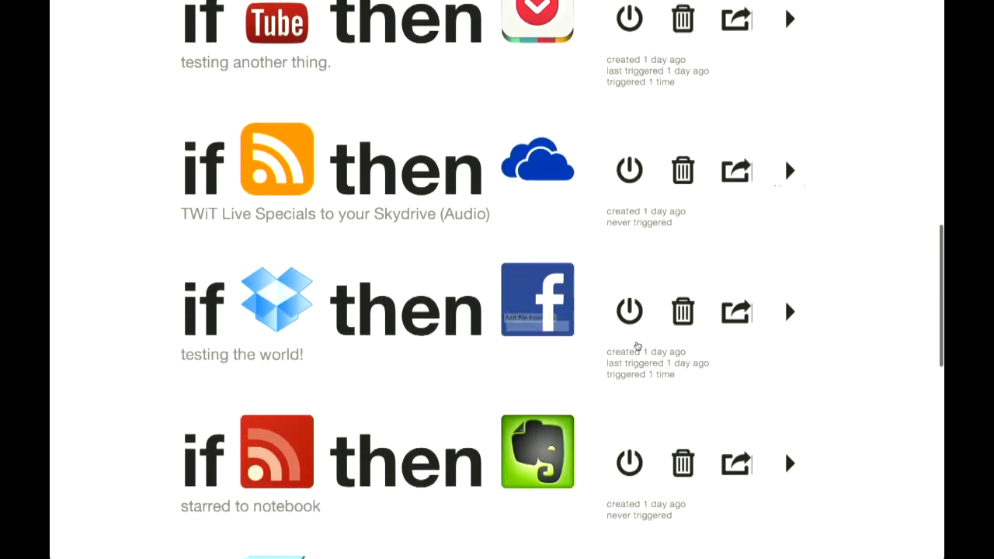
pyautogui.scroll(-8, 637, 346)
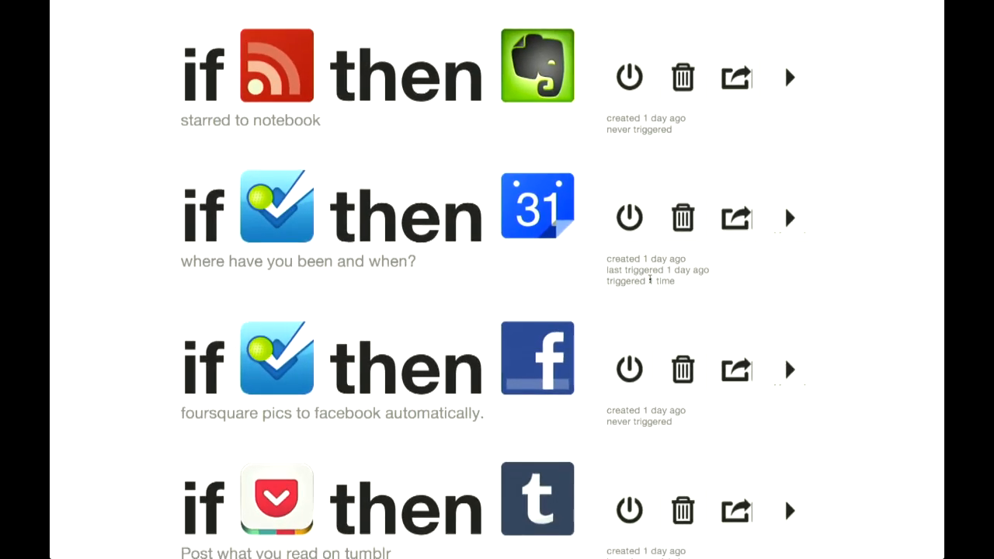
pyautogui.scroll(-2, 650, 280)
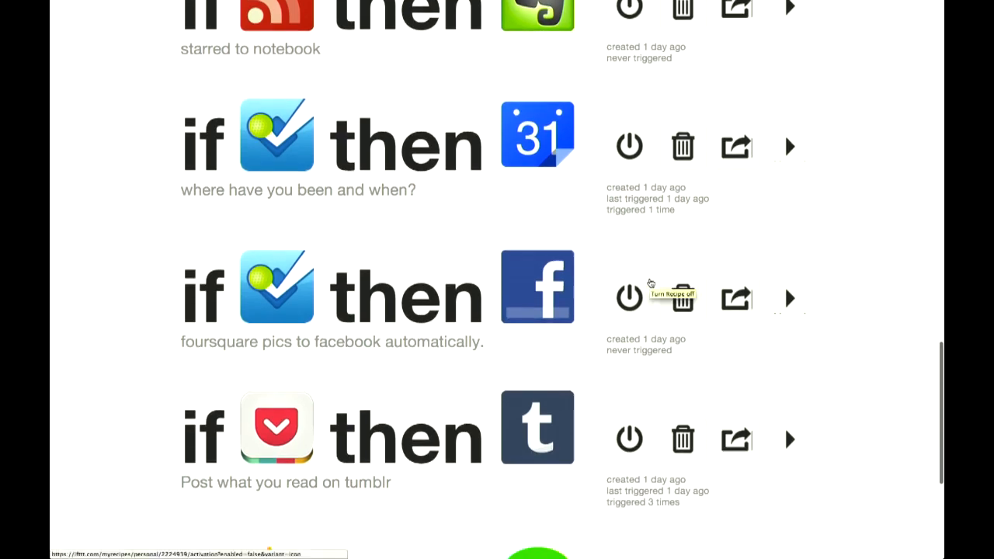
pyautogui.scroll(-7, 851, 270)
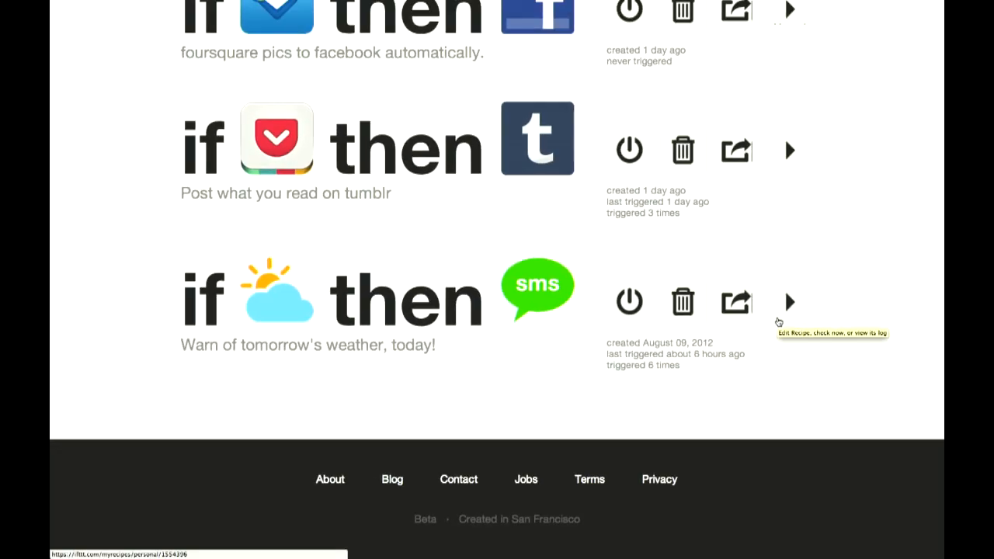
pyautogui.scroll(1, 779, 323)
pyautogui.scroll(10, 779, 324)
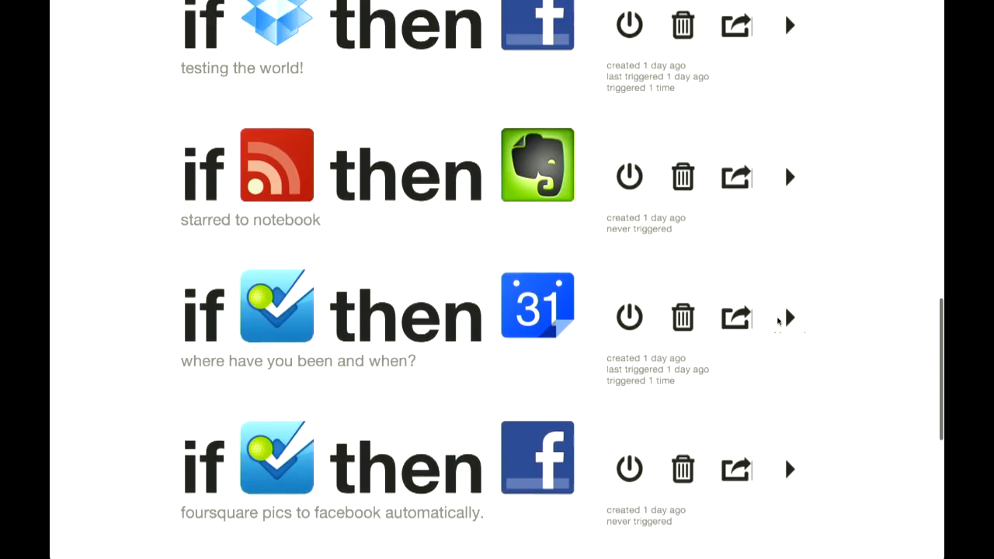
pyautogui.scroll(10, 778, 321)
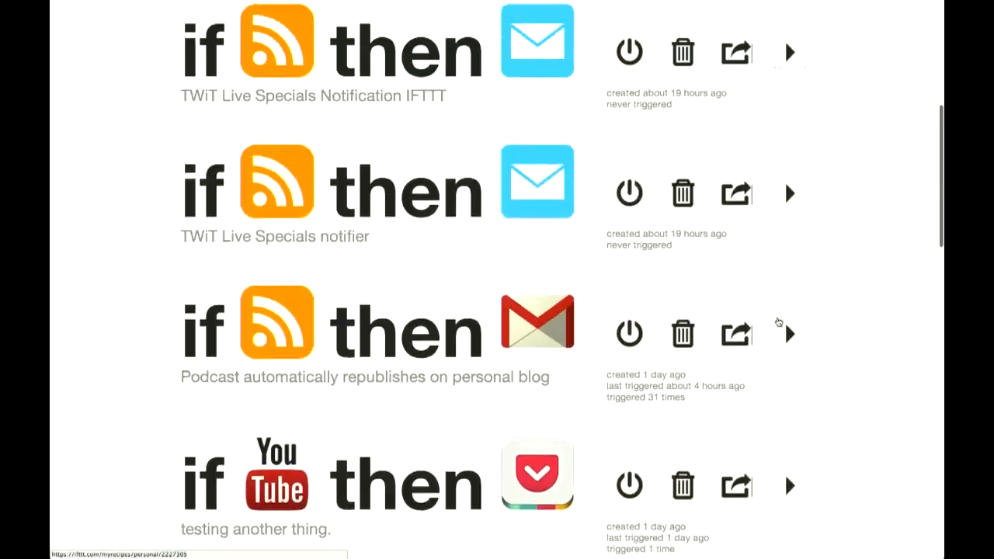